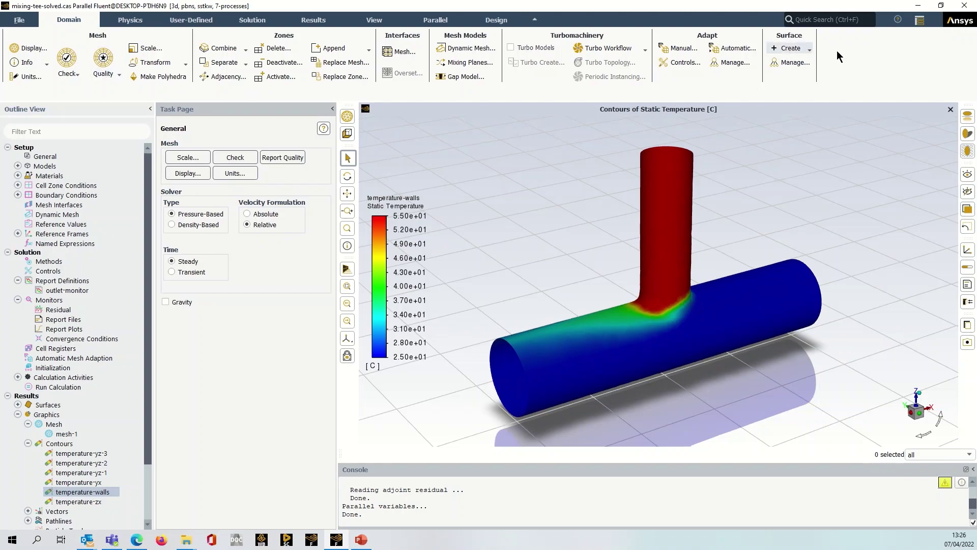
Step: Start a new iso-clip surface and name it temperature-clip
left_click(314, 20)
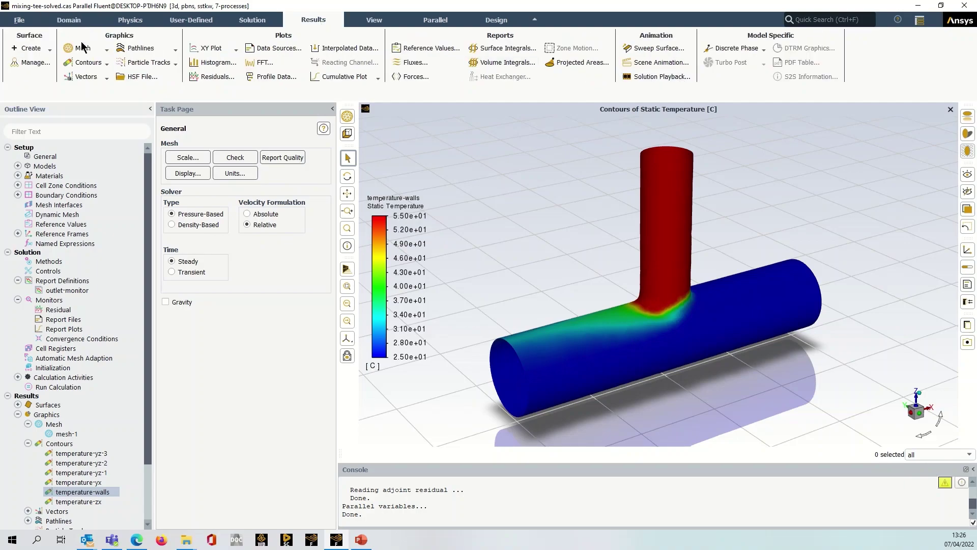
left_click(83, 22)
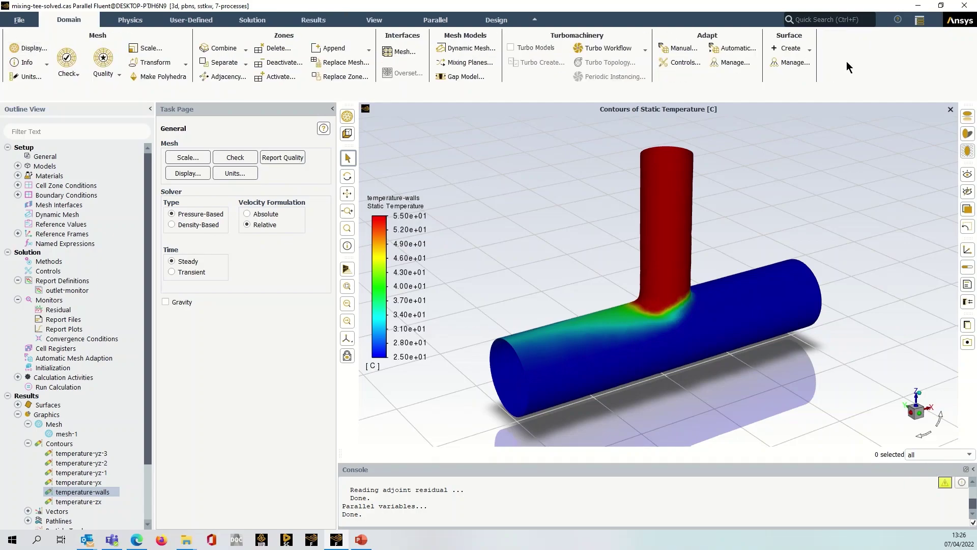
left_click(809, 50)
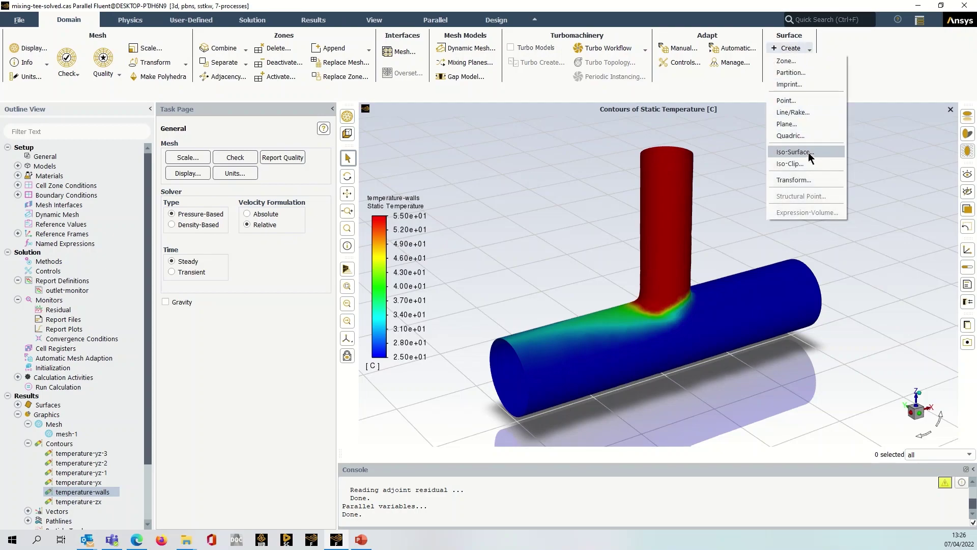
left_click(791, 164)
left_click_drag(383, 210, 427, 156)
left_click(240, 179)
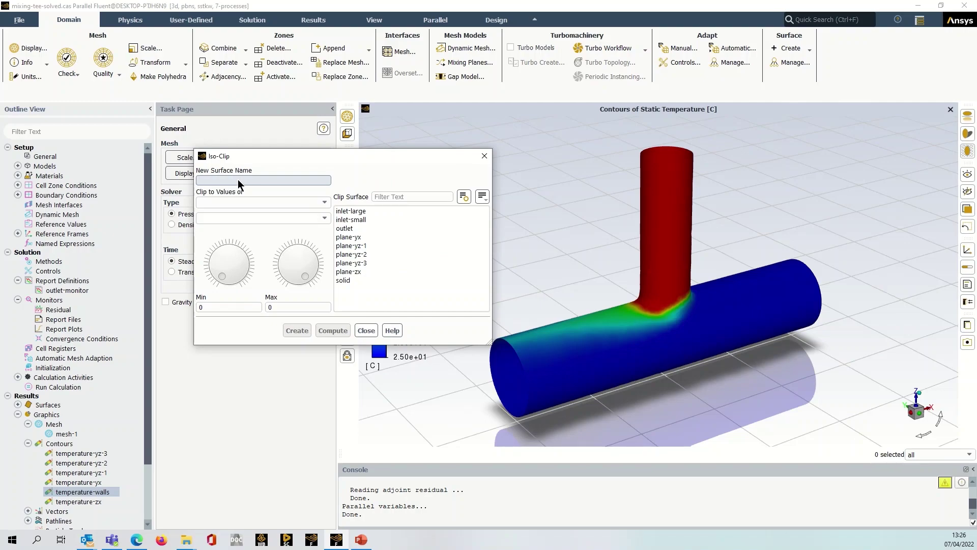
type("temperature-clip")
Step: Clip the solid surface by Static Temperature and compute its minimum and maximum values
left_click(274, 201)
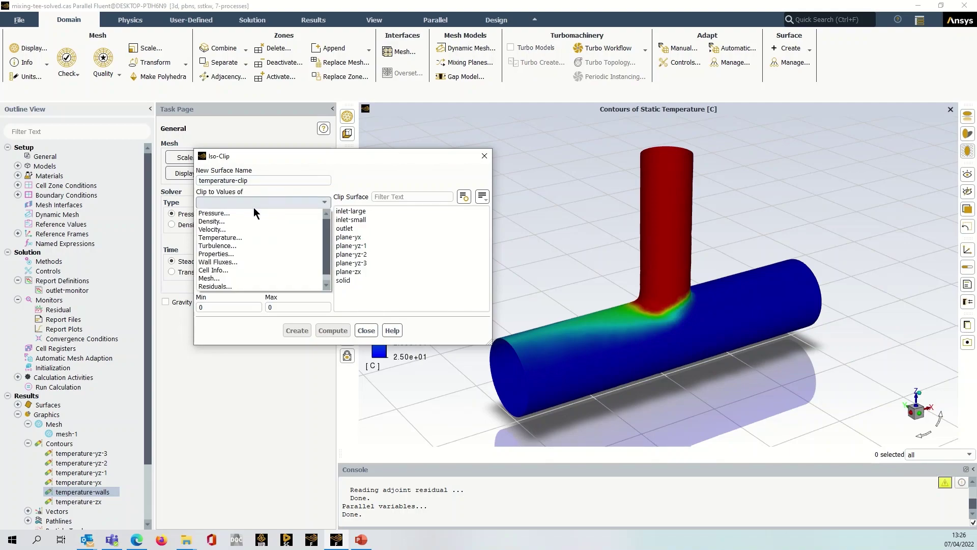
left_click(234, 236)
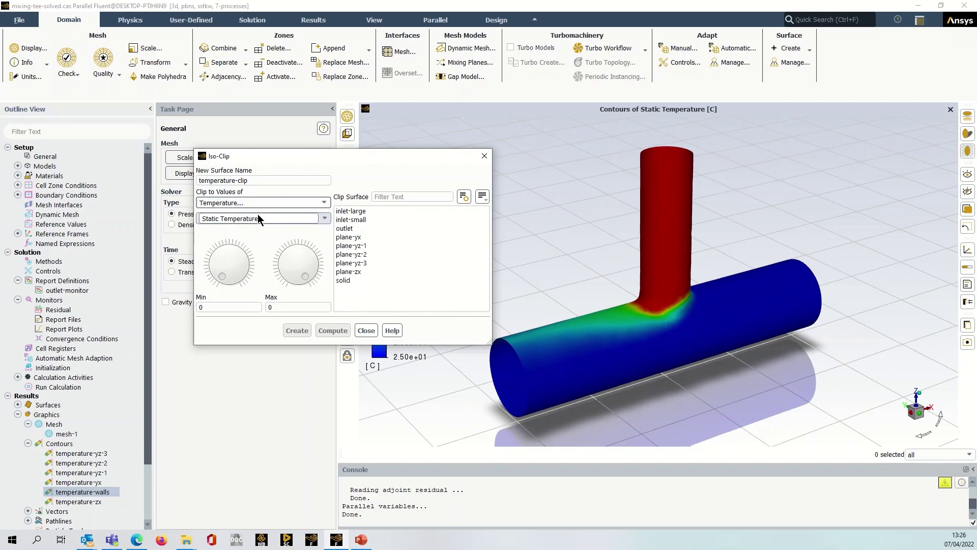
left_click(346, 280)
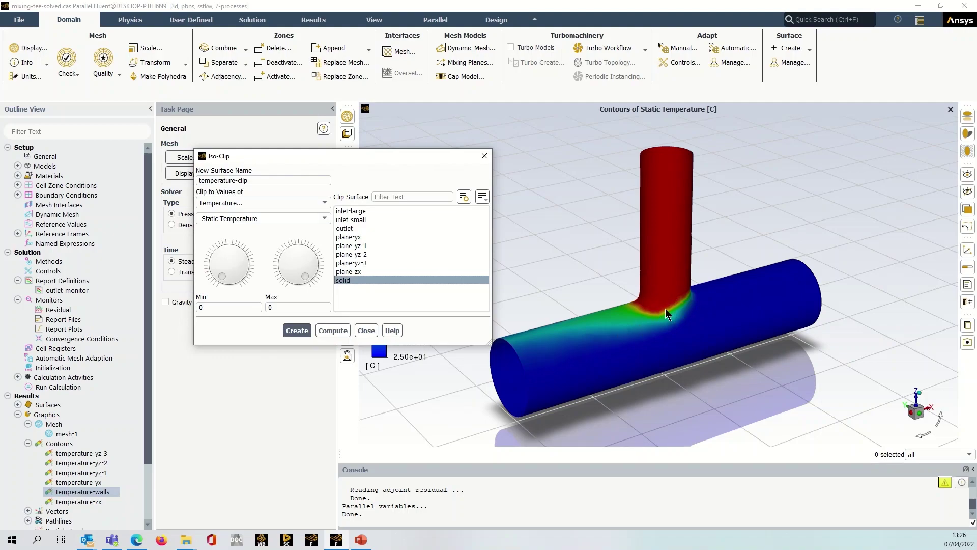
left_click(331, 329)
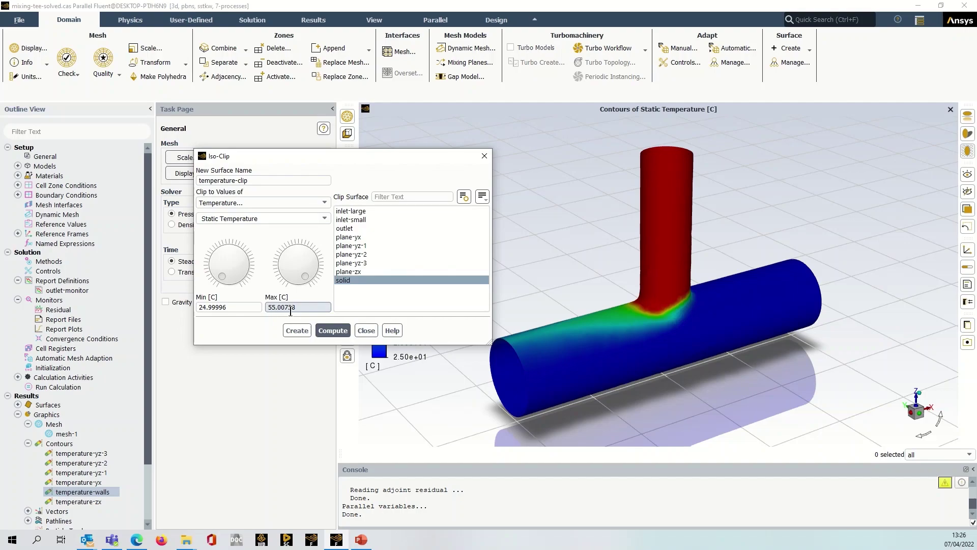
Step: Set the clip's minimum temperature to 35 C, create the surface and close the iso-clip settings
left_click(243, 309)
double_click(216, 305)
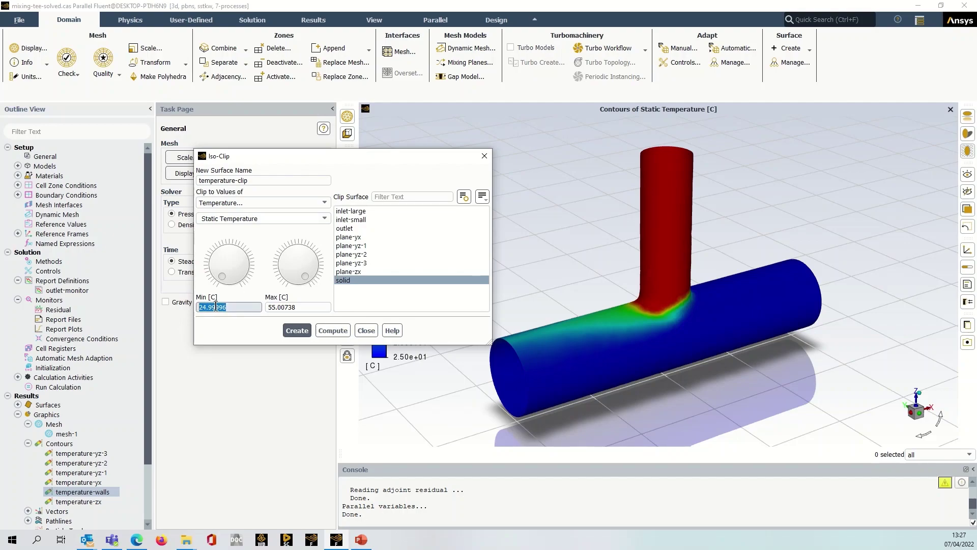
type("35")
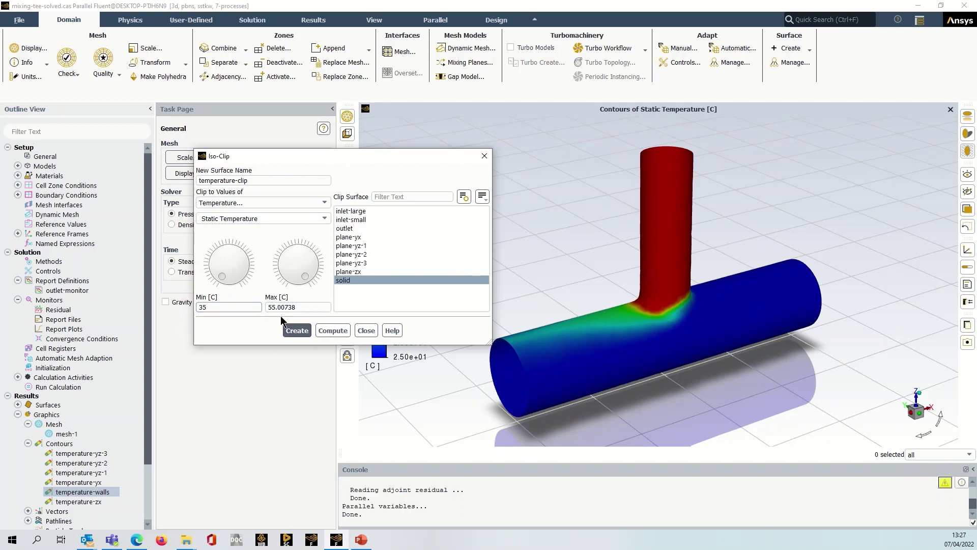
left_click(289, 330)
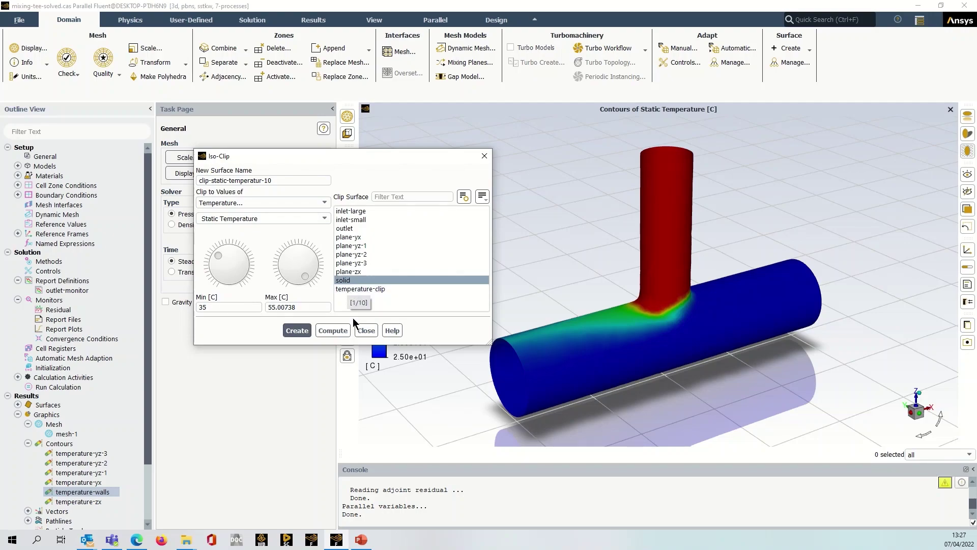
left_click(362, 329)
Step: Add the temperature-clip surface to the mesh-1 display and redraw it
scroll(76, 380, "down", 1)
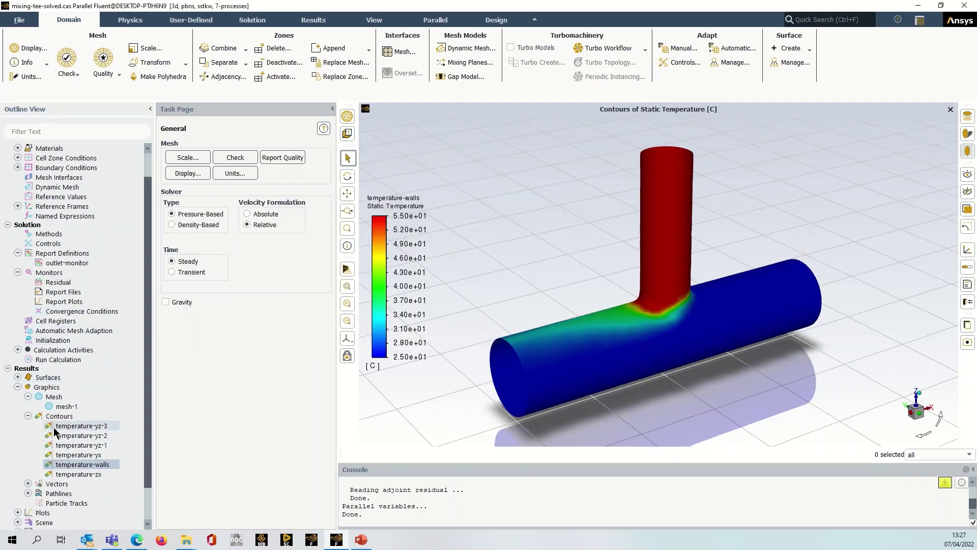
right_click(54, 405)
left_click(69, 410)
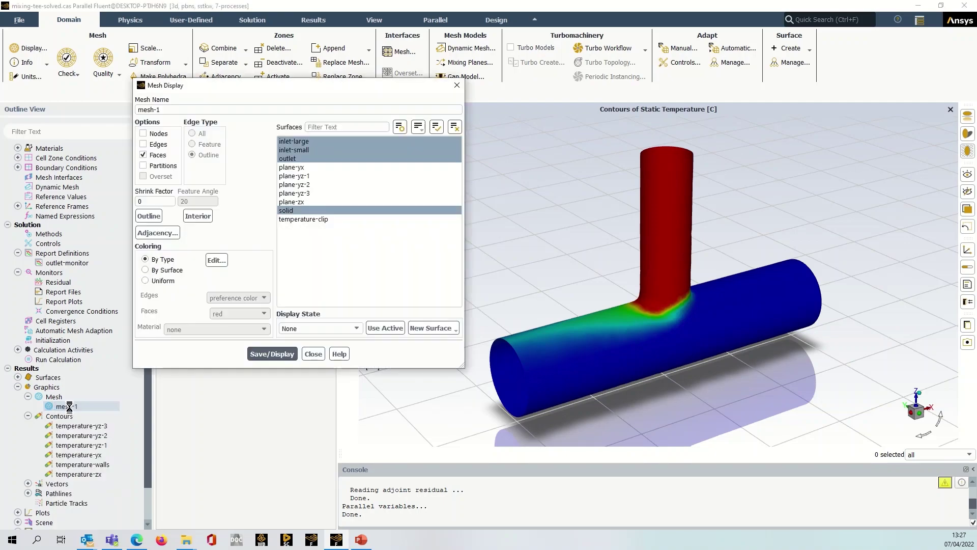
left_click(287, 219)
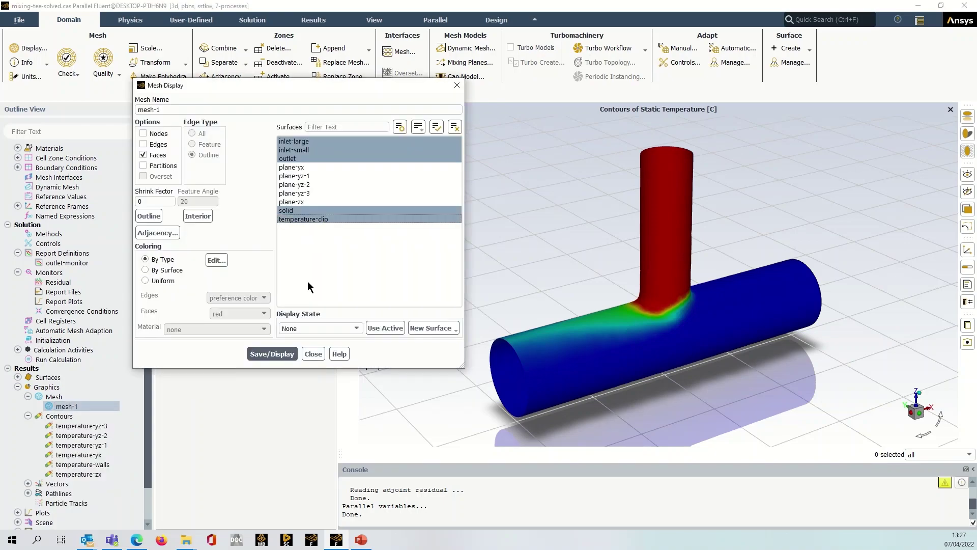
left_click(283, 354)
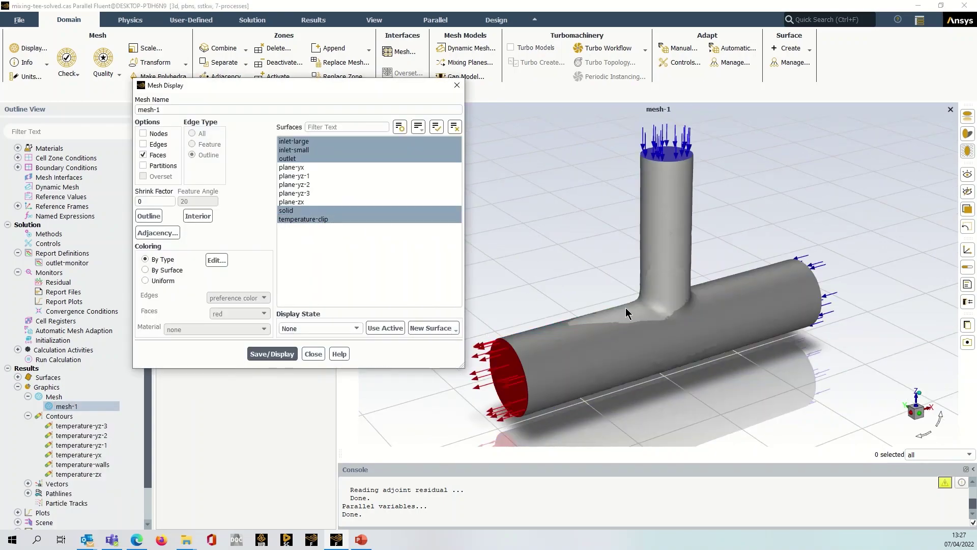
Step: Redisplay mesh-1 without the solid surface, close its settings and bring back the temperature-walls contour
left_click(306, 210)
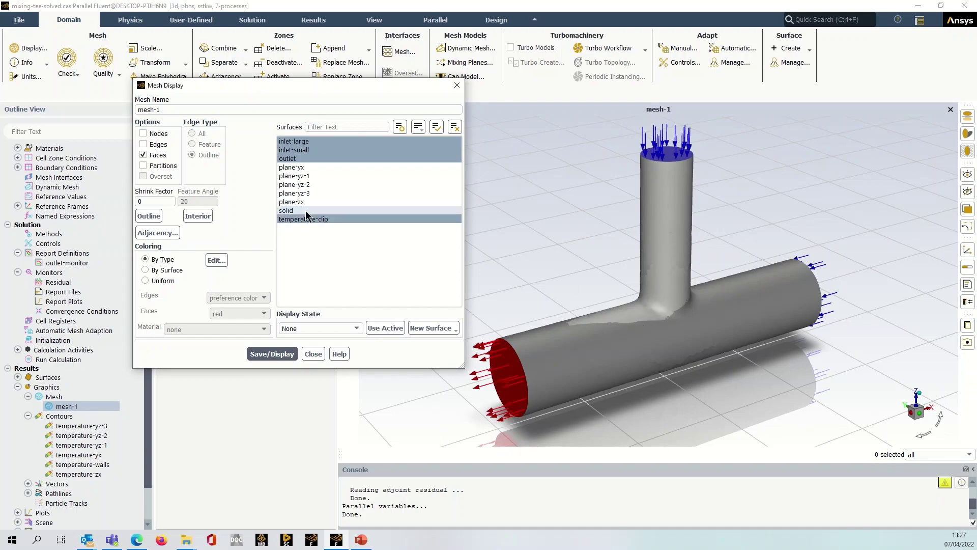
left_click(272, 353)
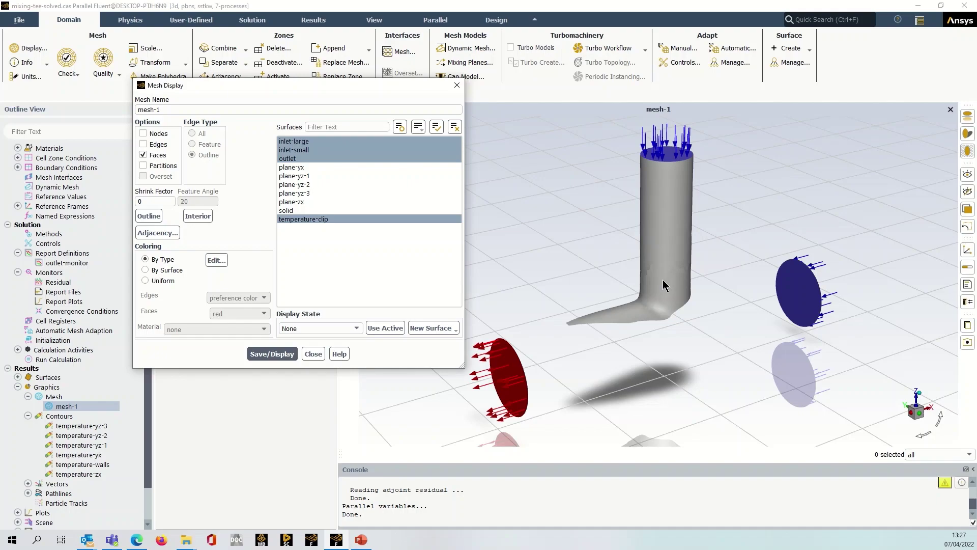
left_click(303, 221)
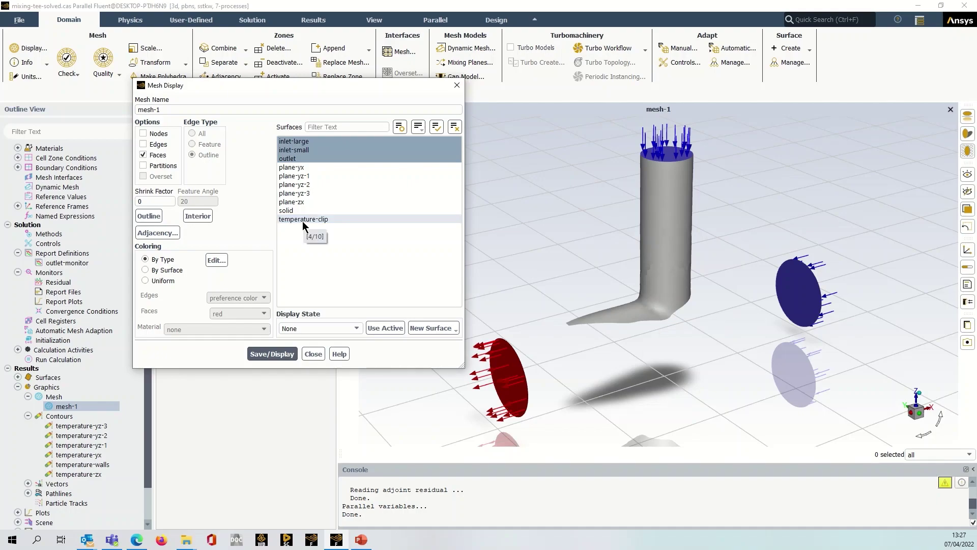
left_click(312, 352)
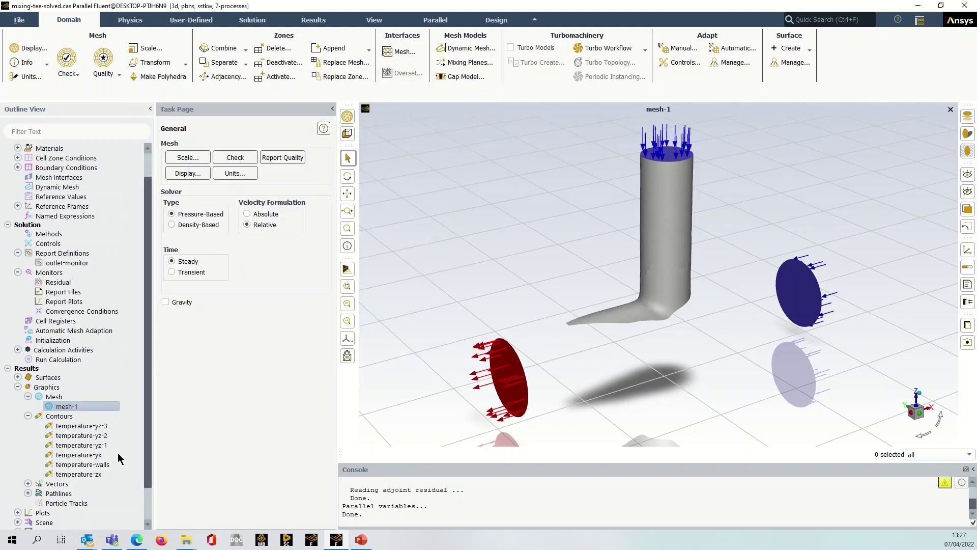
right_click(90, 465)
left_click(134, 414)
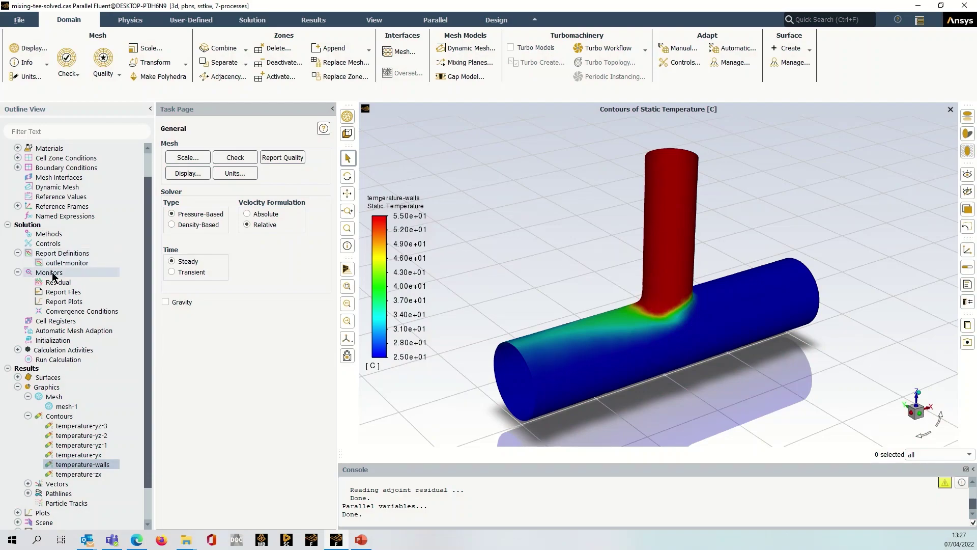
Step: Create a new expression report definition named percent-area
scroll(71, 284, "up", 1)
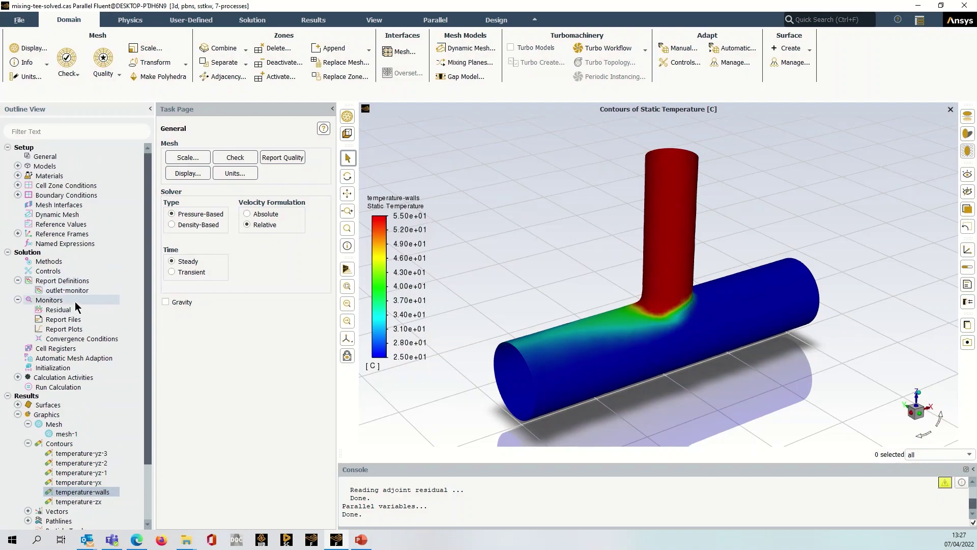
right_click(49, 279)
mouse_move(90, 343)
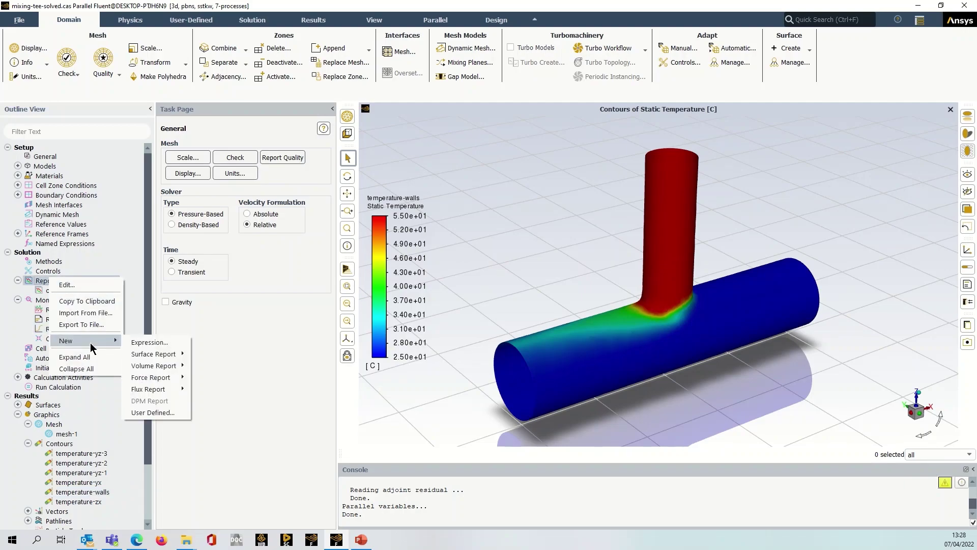
left_click(154, 342)
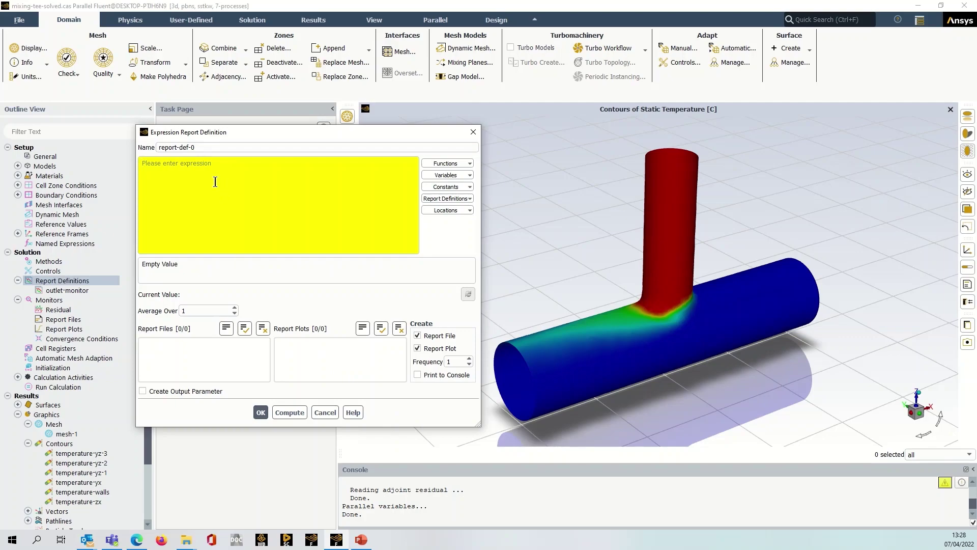
left_click(212, 147)
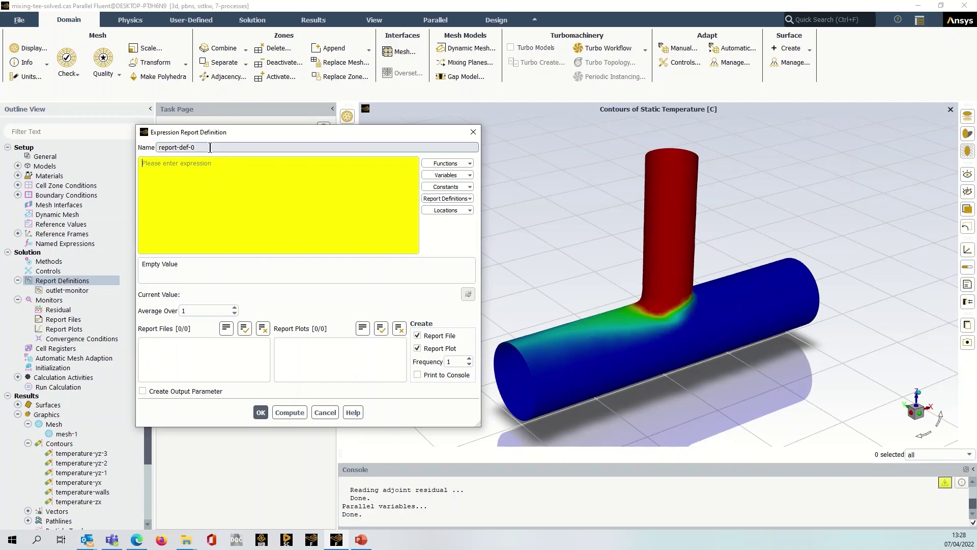
triple_click(178, 147)
type("percent-area")
Step: Insert the Area reduction function into the expression with the temperature-clip surface as its location
left_click(178, 169)
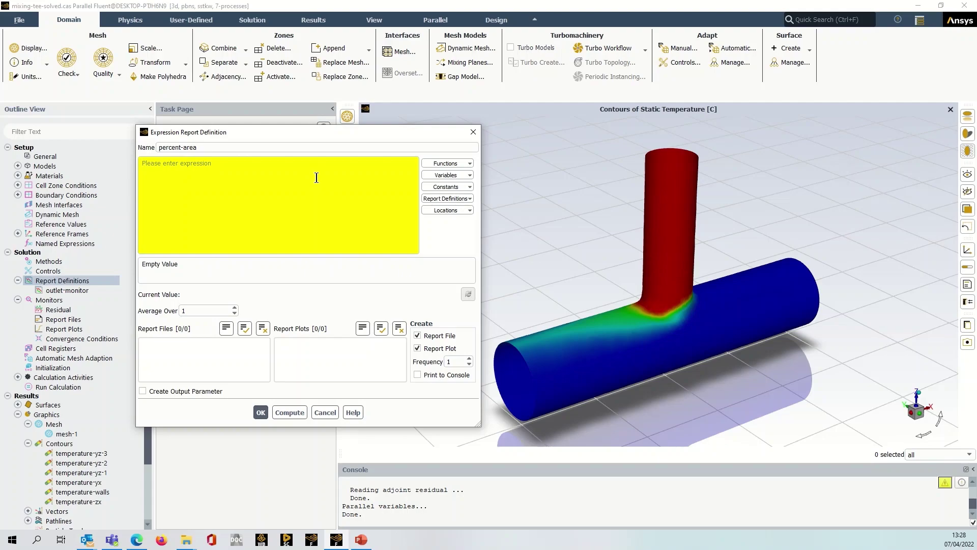
left_click(457, 162)
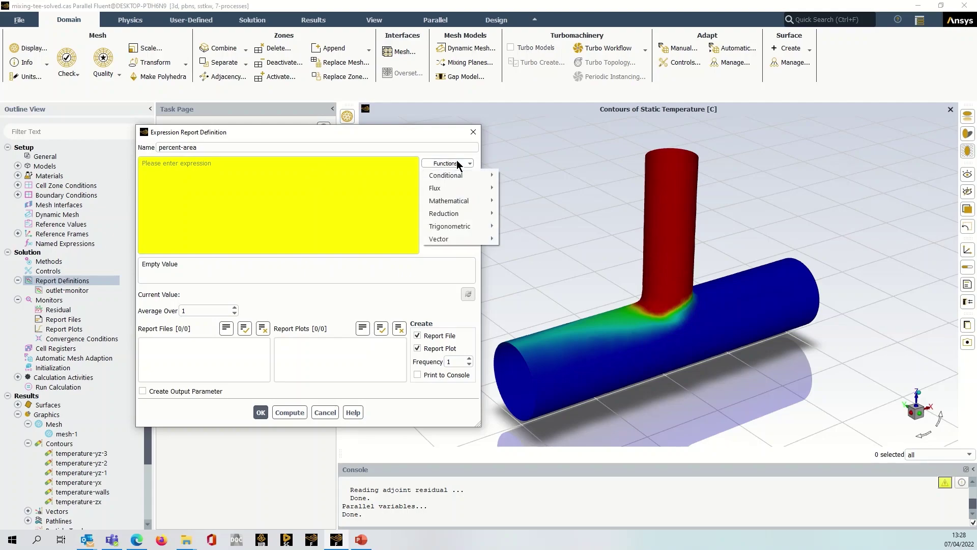
mouse_move(455, 215)
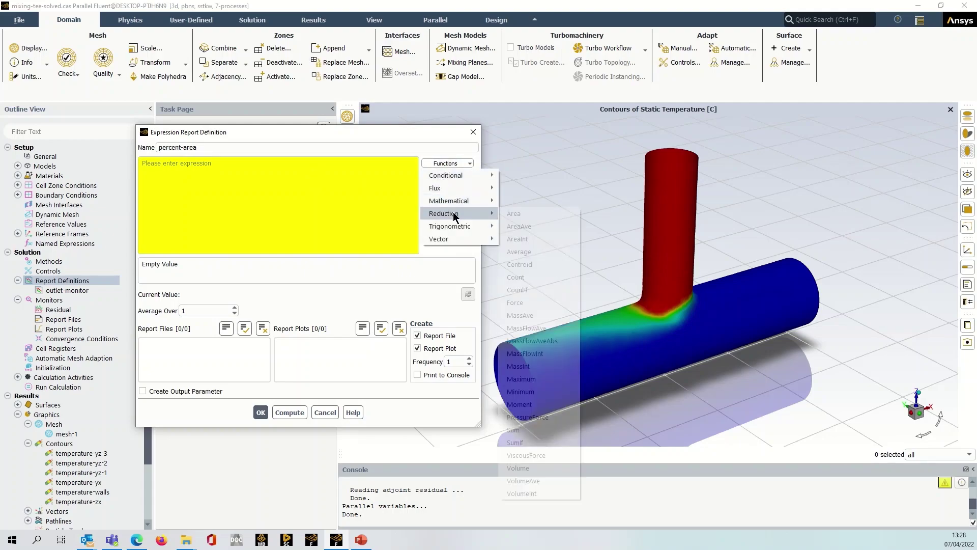
left_click(521, 215)
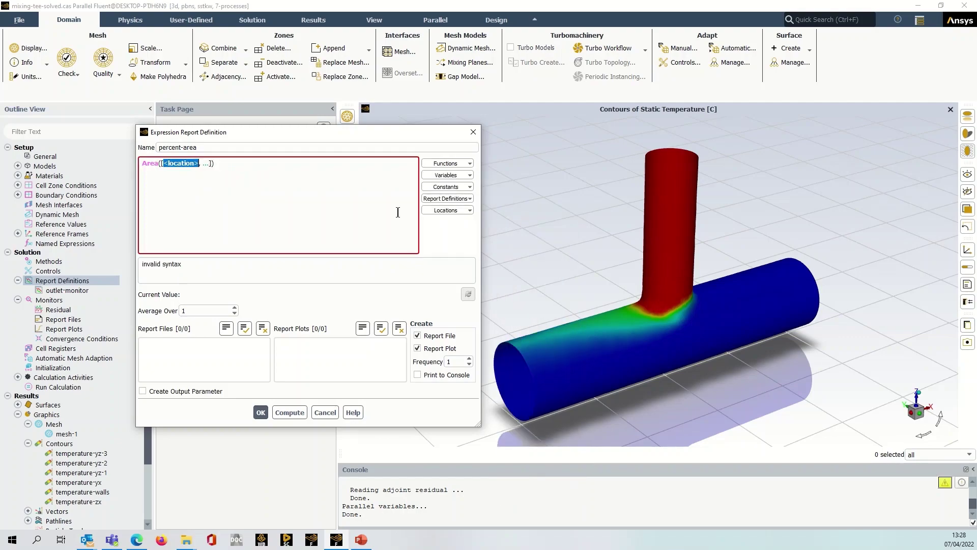
left_click(463, 211)
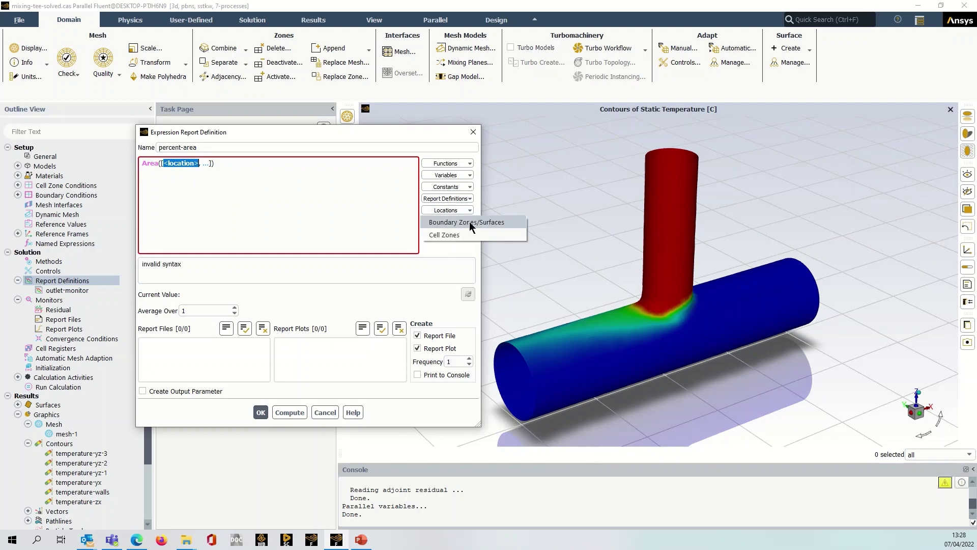
left_click(470, 223)
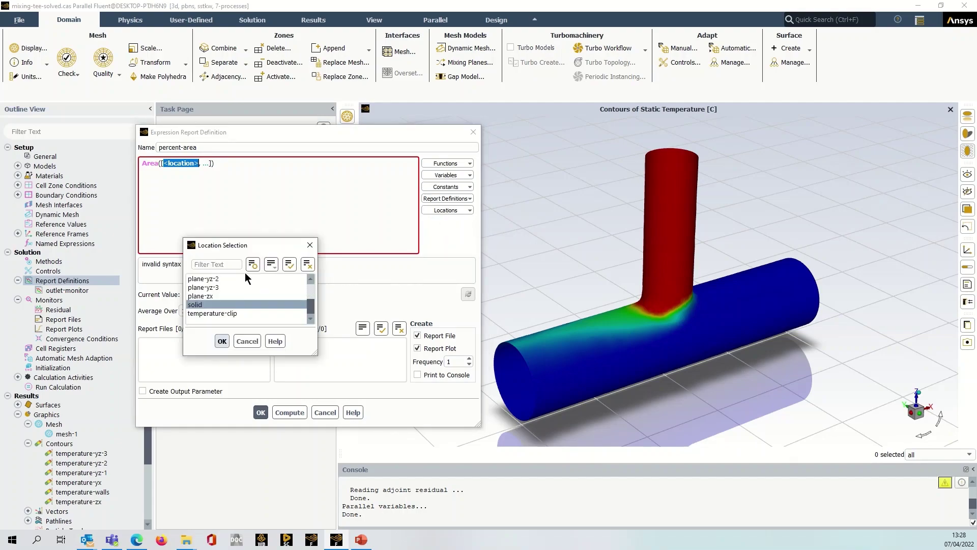
left_click(210, 307)
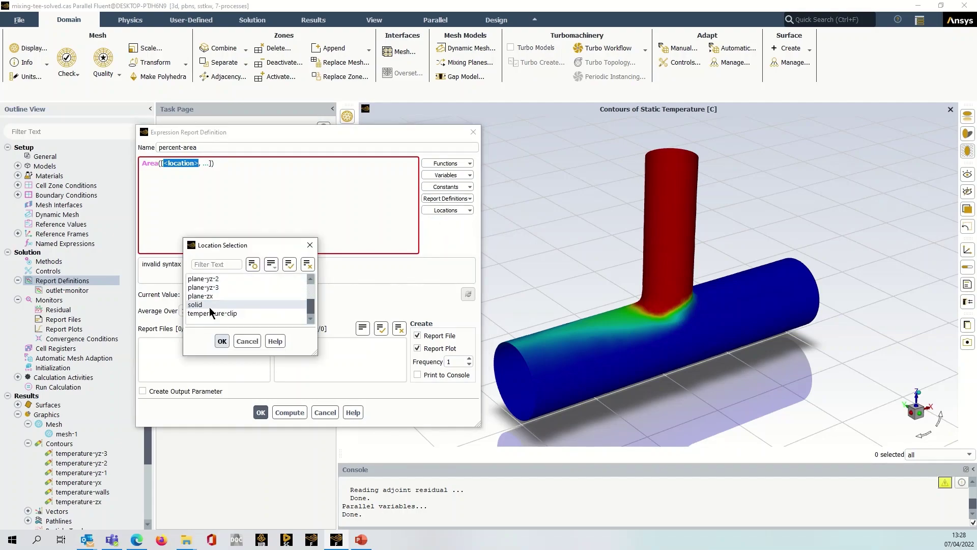
left_click(211, 313)
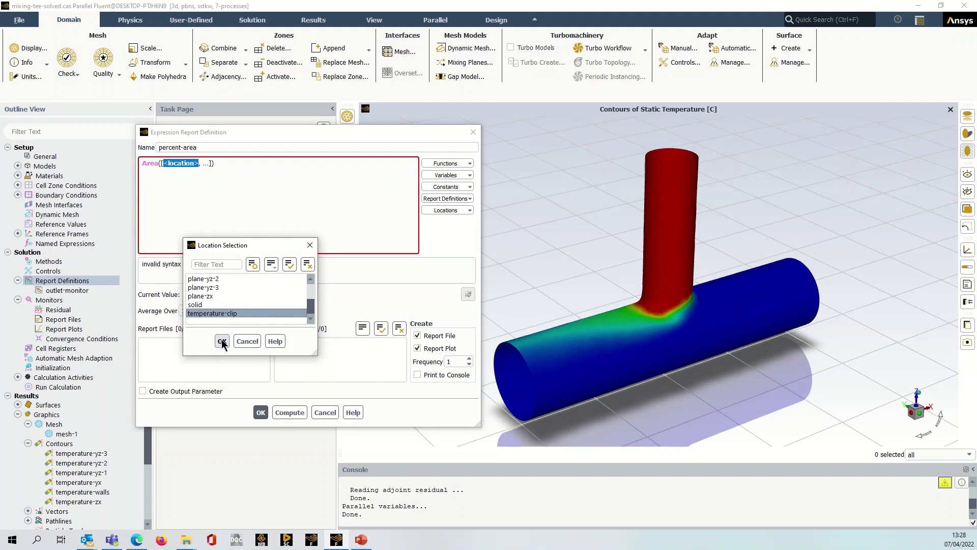
left_click(221, 341)
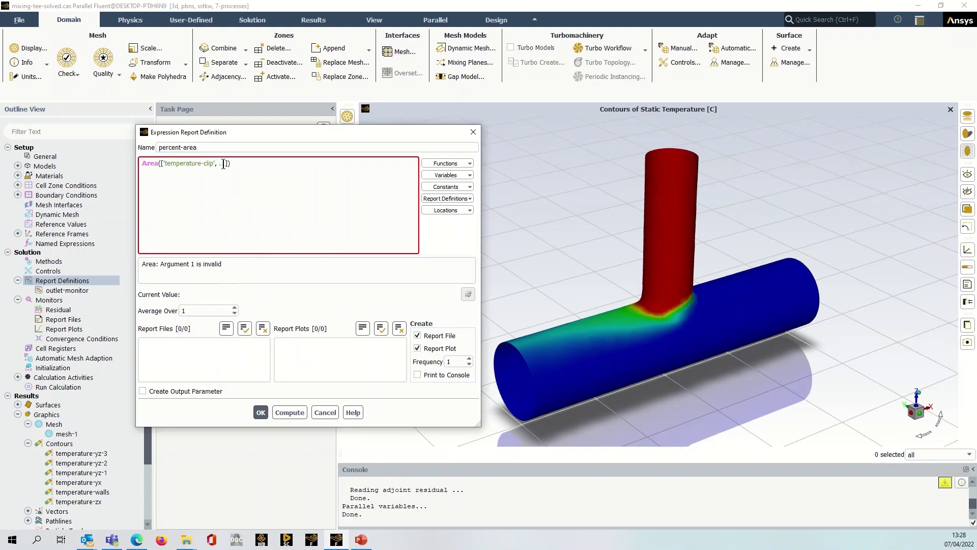
Step: Delete the leftover placeholder and comma after 'temperature-clip' in the Area function
left_click(225, 163)
key("BackSpace")
key("BackSpace")
key("BackSpace")
key("BackSpace")
key("BackSpace")
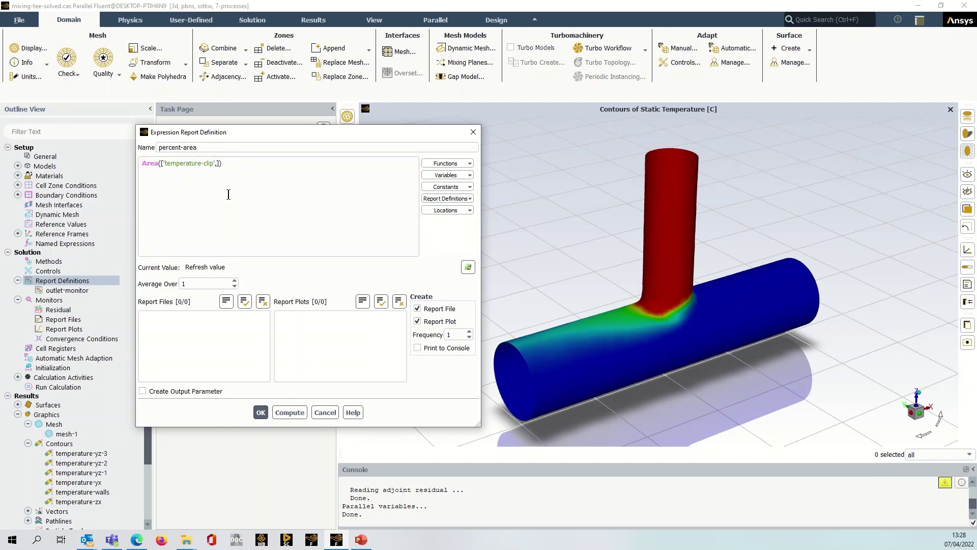
Step: Divide the temperature-clip area by a second Area reduction function with the solid surface as its location
left_click(231, 163)
type("/")
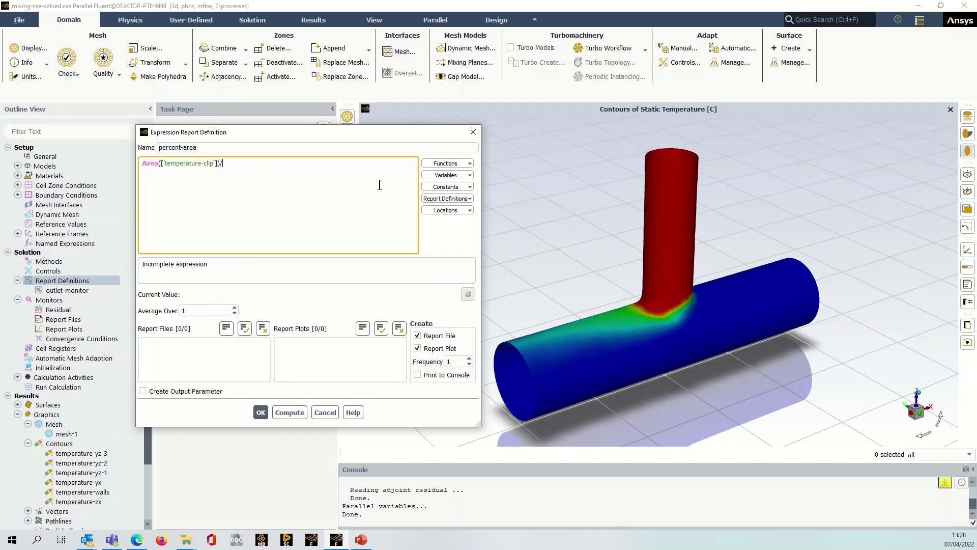
left_click(438, 210)
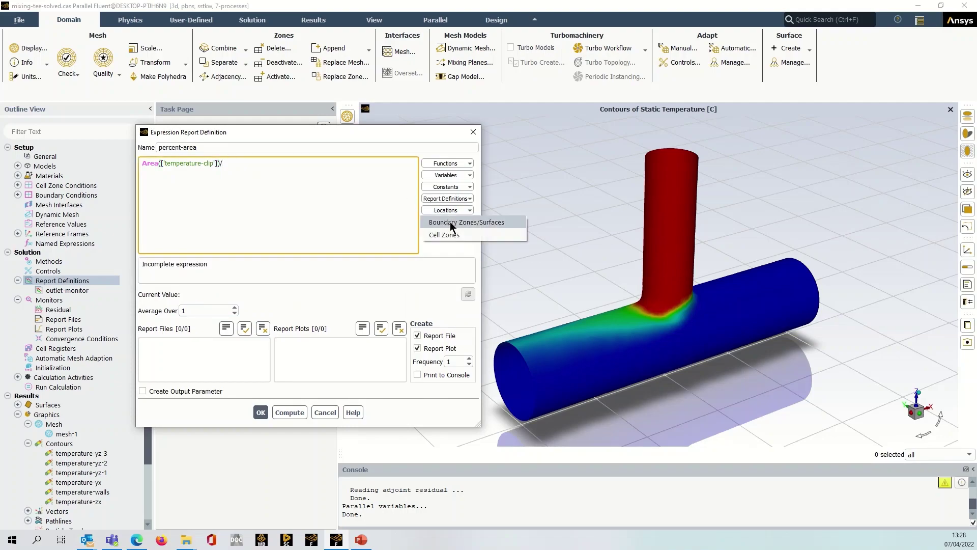
left_click(451, 164)
mouse_move(492, 215)
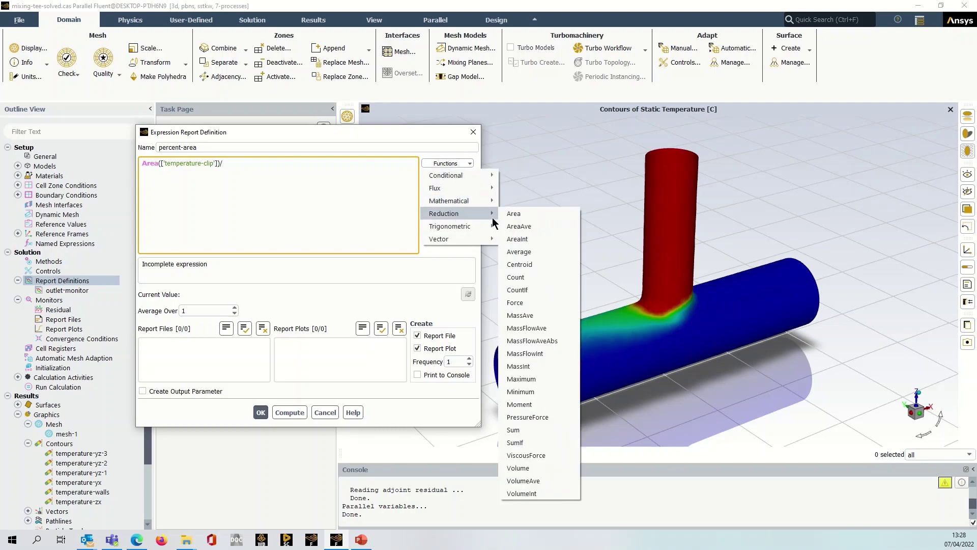
left_click(526, 218)
left_click(464, 211)
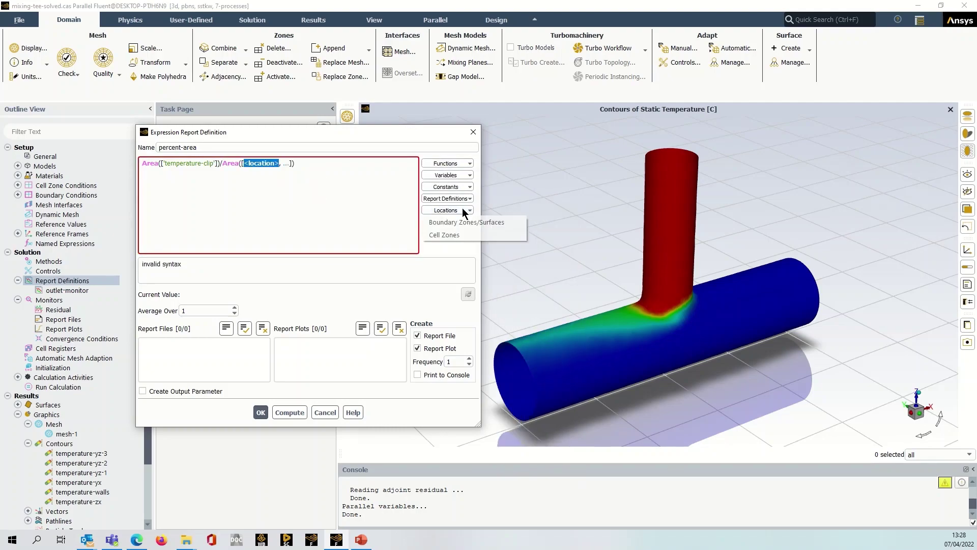
left_click(459, 223)
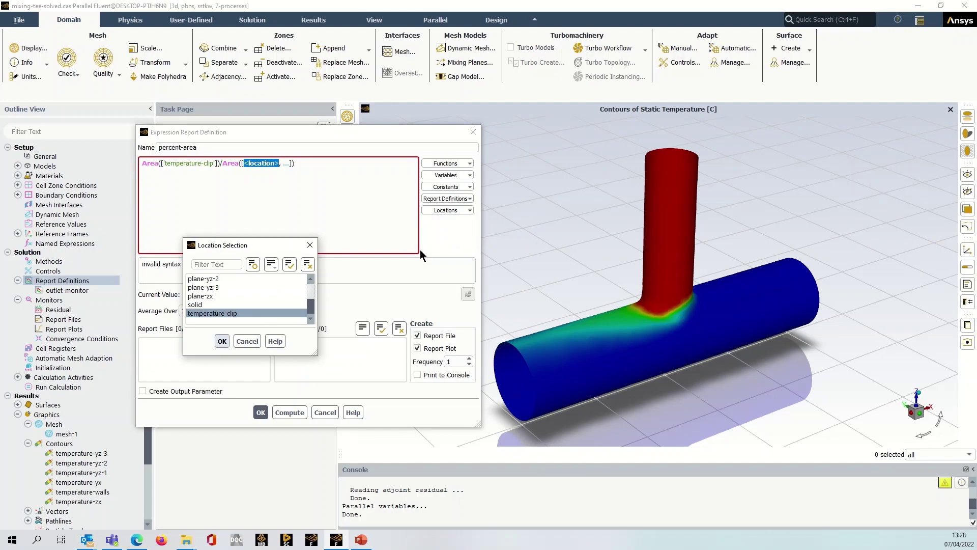
left_click(206, 306)
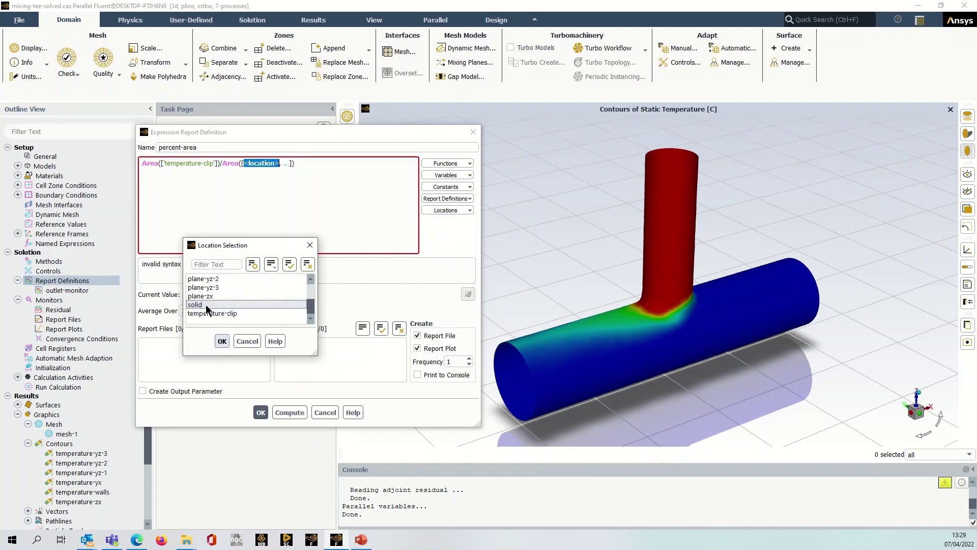
left_click(223, 340)
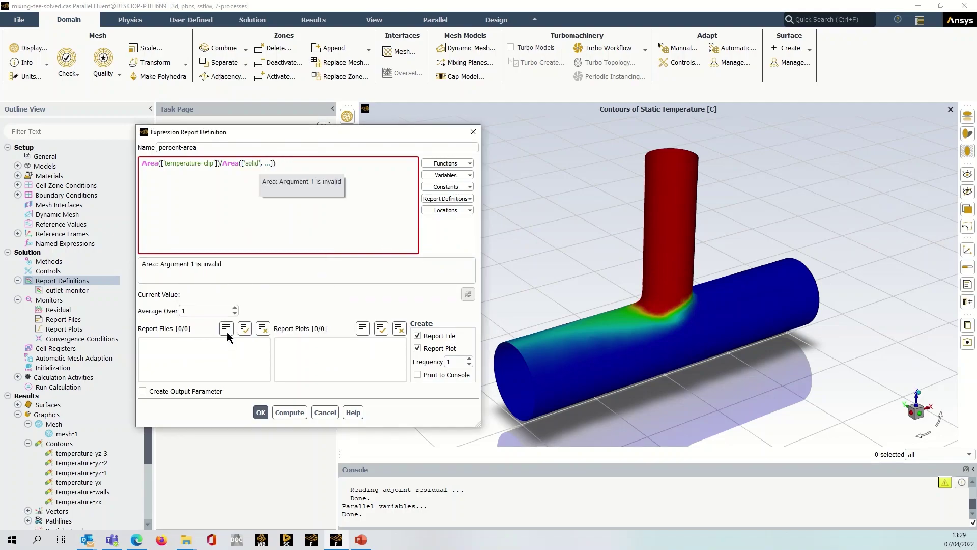
Step: Delete the leftover comma and placeholder after 'solid' in the second Area function and refresh the expression's current value
left_click(271, 163)
key("BackSpace")
key("BackSpace")
key("BackSpace")
key("BackSpace")
key("BackSpace")
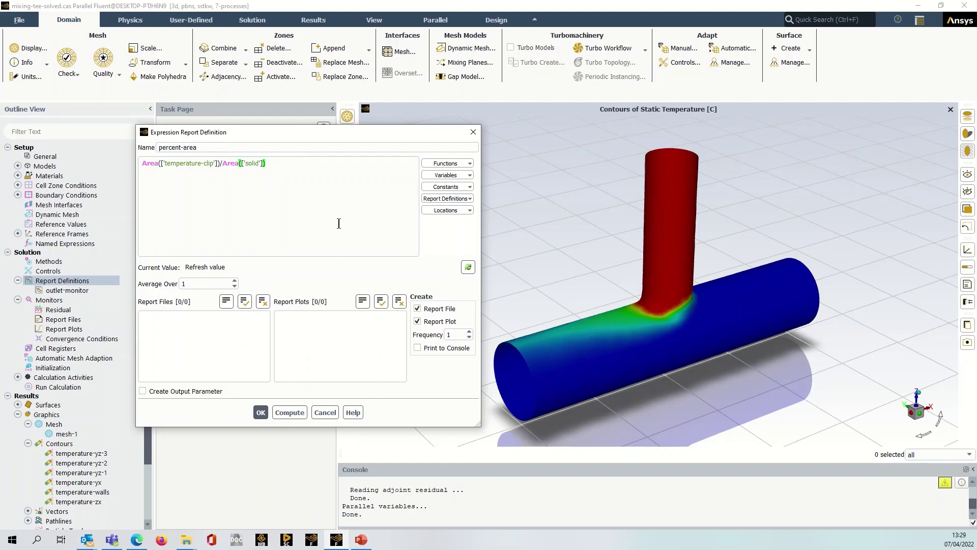
left_click(468, 267)
Step: Multiply the area ratio by 100 at the start of the expression and refresh its current value
left_click(145, 163)
type("100")
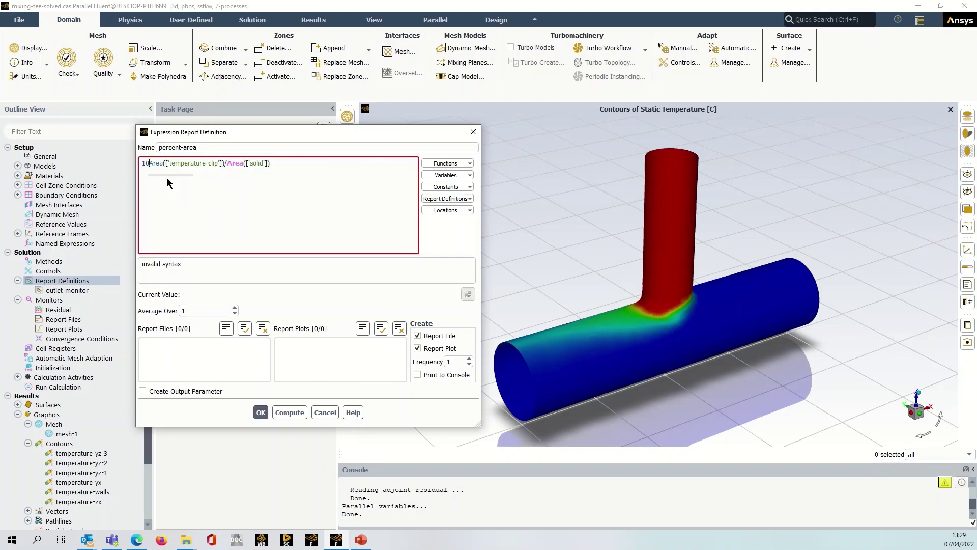
type("*")
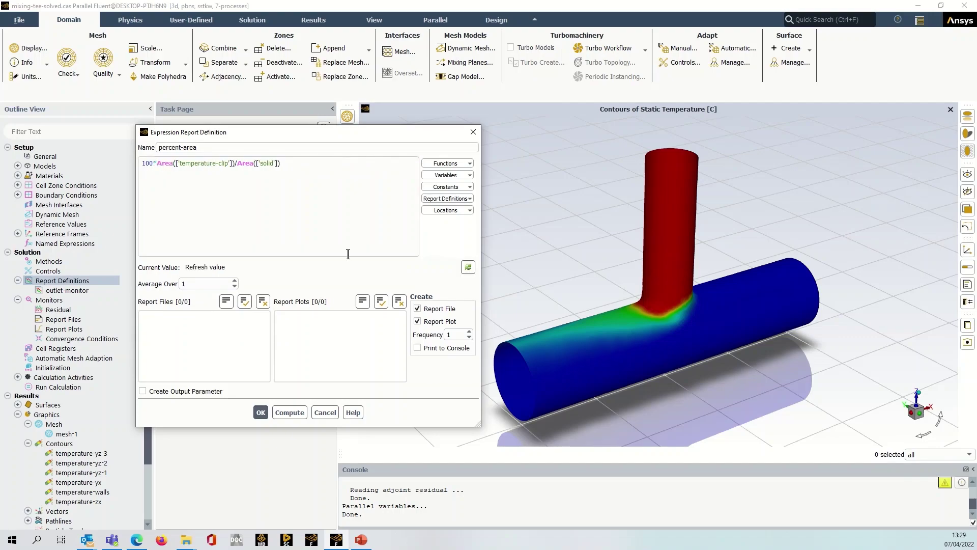
left_click(469, 268)
Step: Turn off report file creation for percent-area, keeping the report plot, and save the definition
left_click(427, 311)
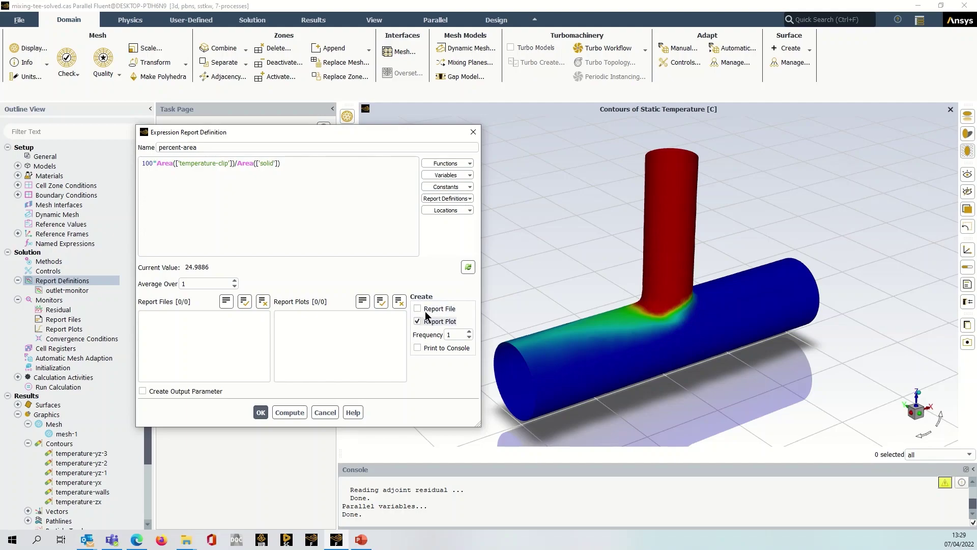
left_click(262, 412)
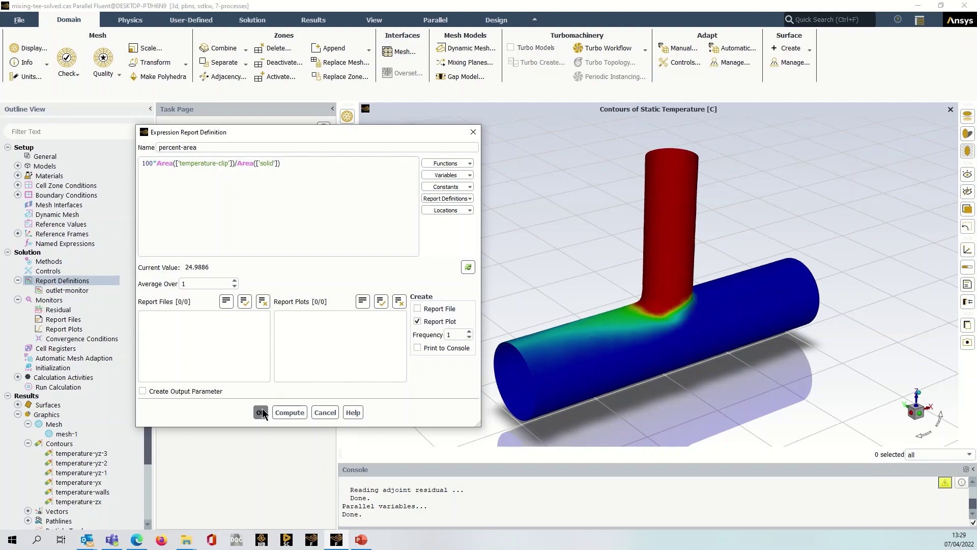
Step: Initialize the entire flow field, run the calculation and dismiss the completion notice
left_click(255, 22)
left_click(463, 68)
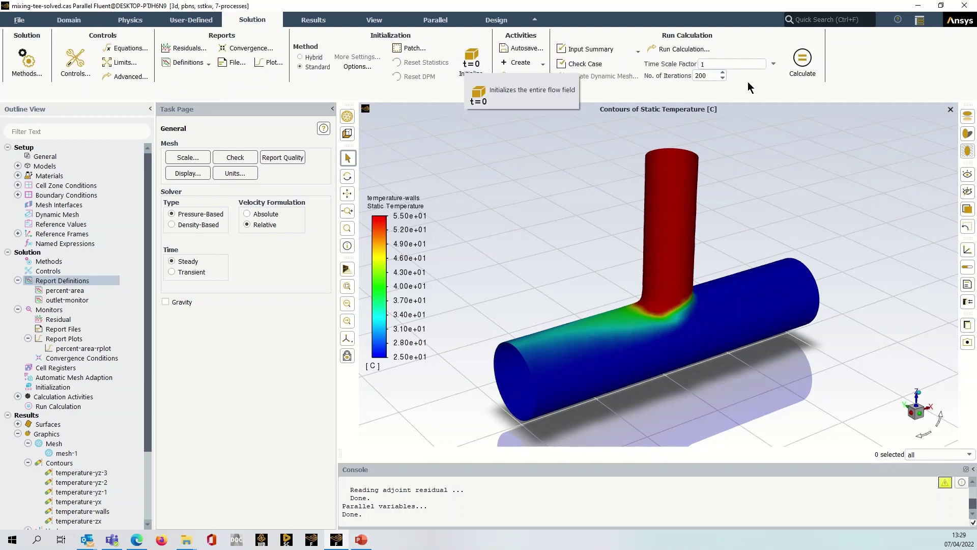
left_click(803, 60)
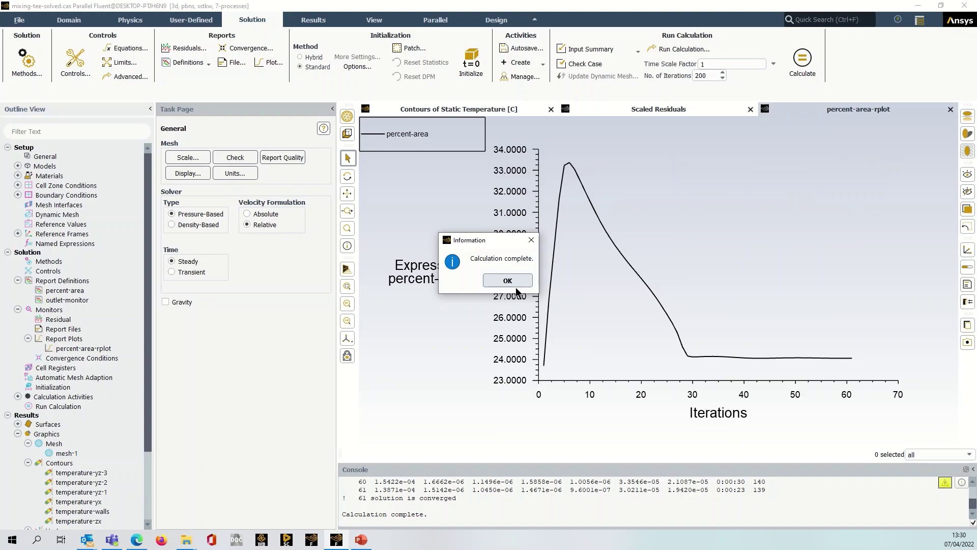
left_click(517, 286)
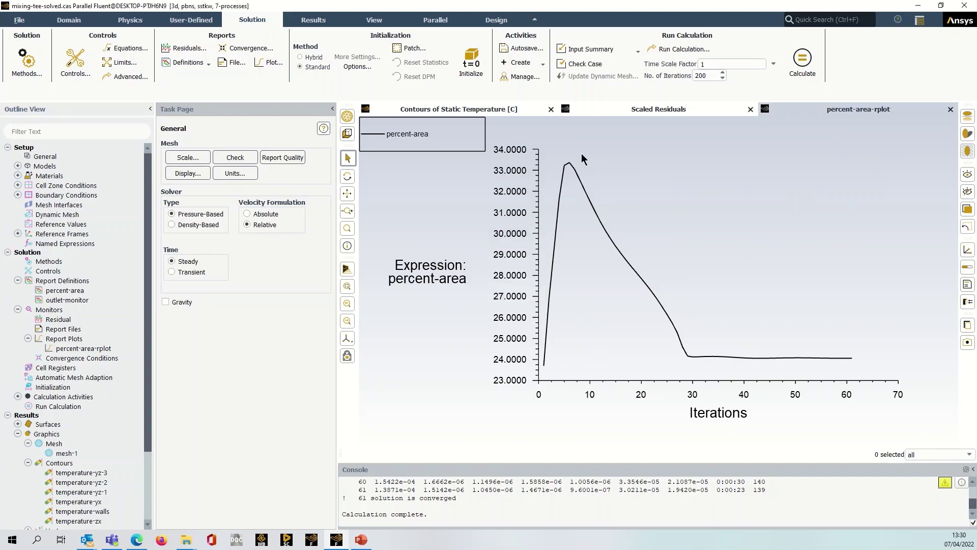